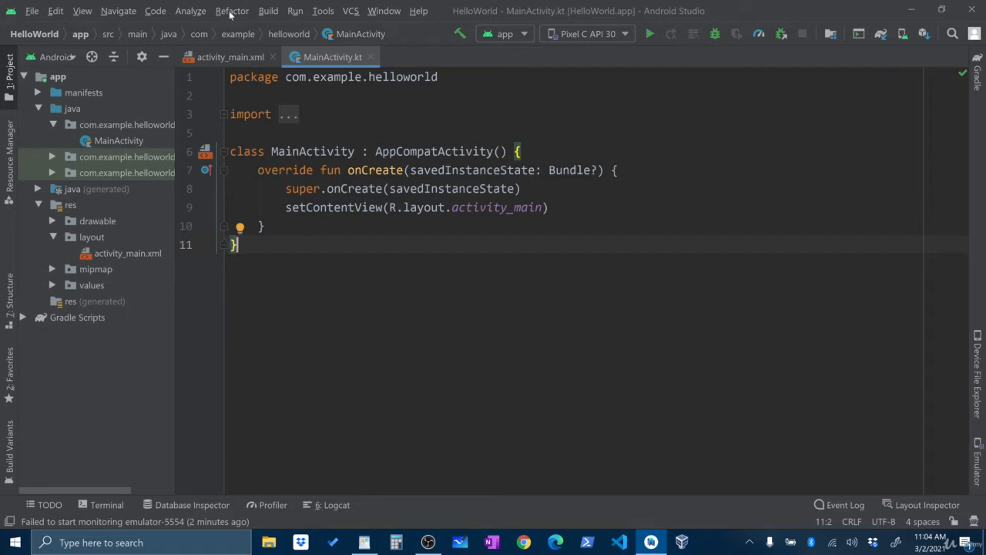
Open the AVD Manager to manage the Android virtual devices
left_click(323, 13)
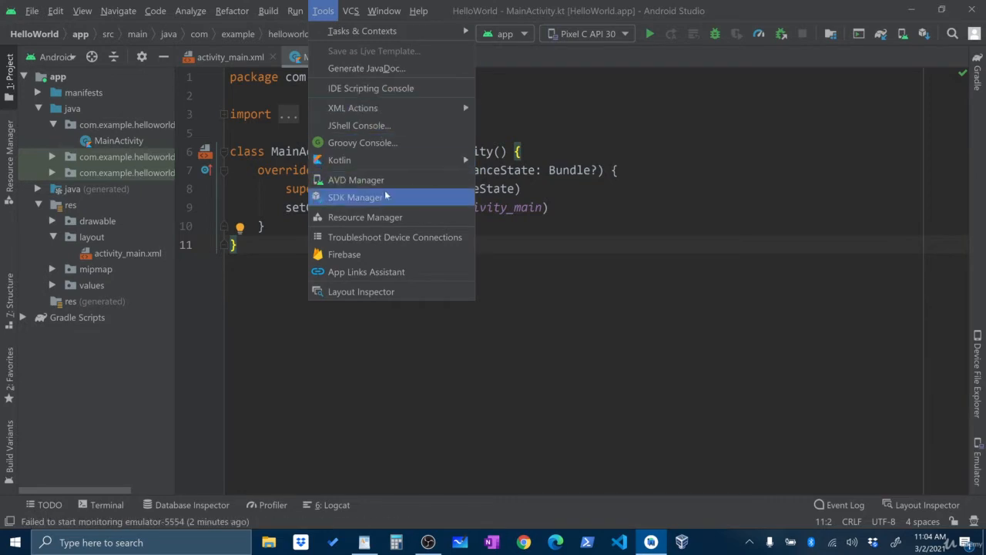
left_click(356, 179)
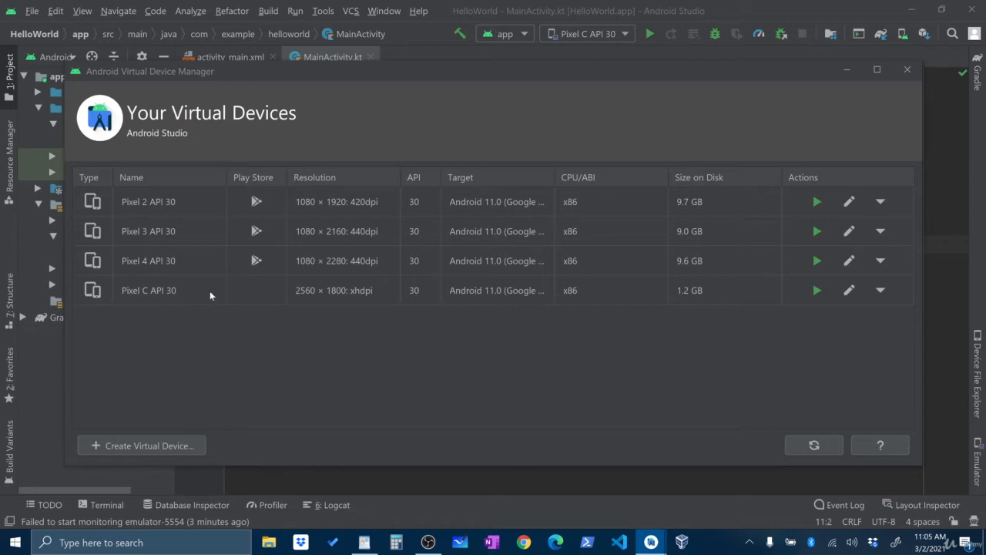
Start creating a virtual device from the Pixel C tablet definition with the R (API 30, Android 11.0) system image
left_click(124, 445)
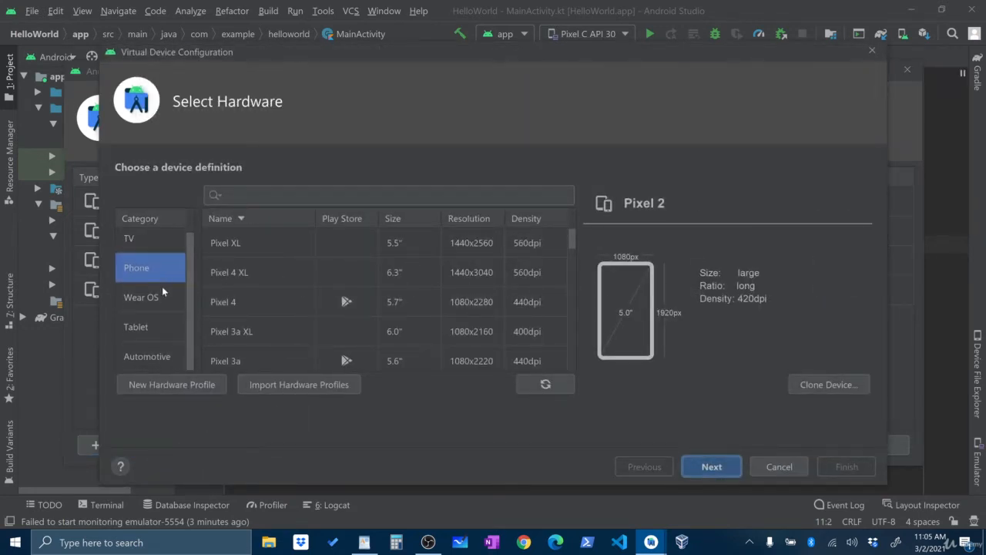
scroll(131, 324, "down", 1)
scroll(232, 305, "down", 3)
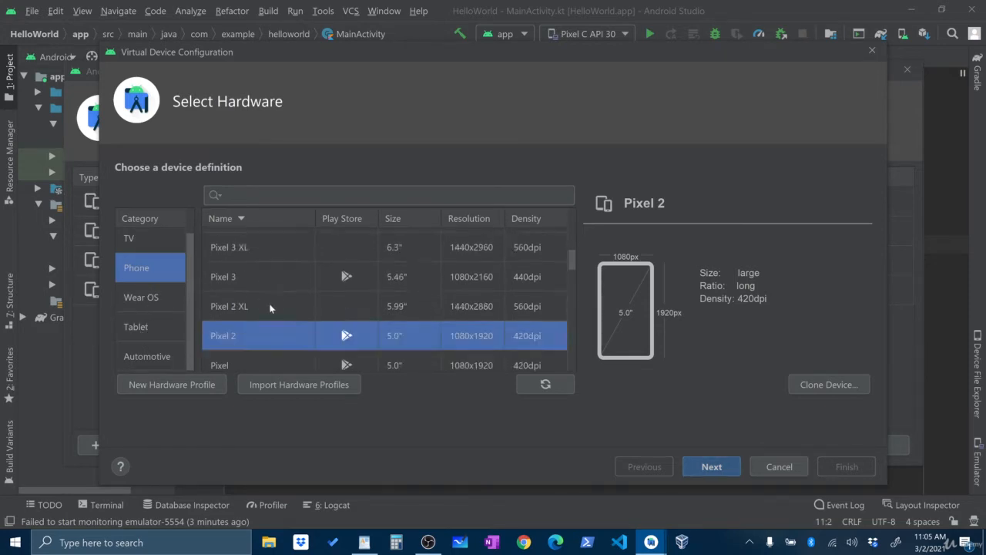
left_click(127, 329)
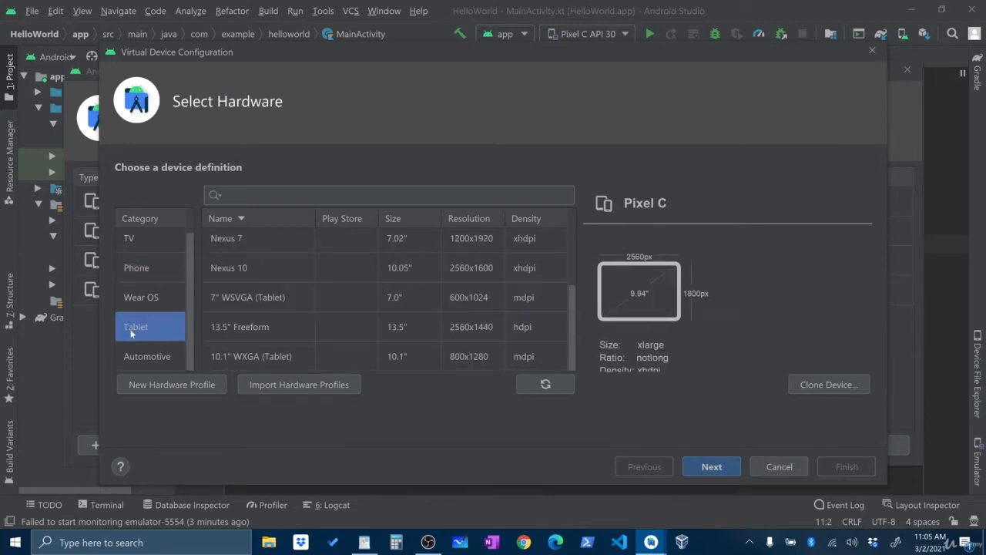
scroll(236, 271, "up", 3)
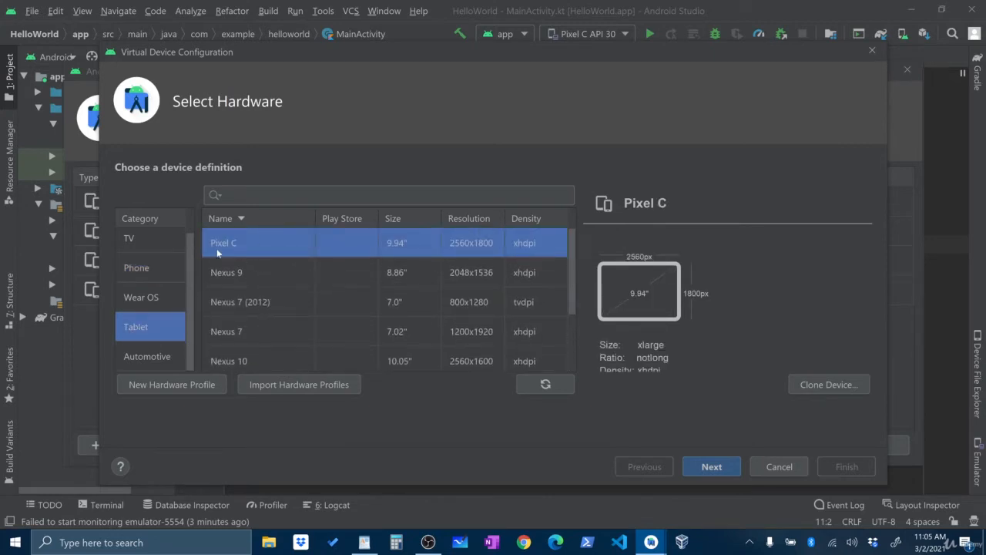
left_click(713, 468)
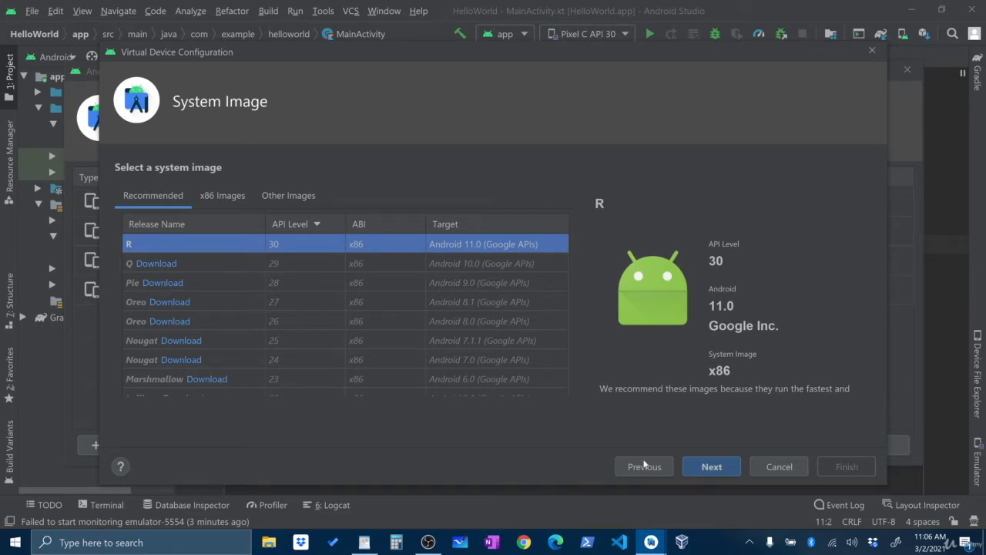
left_click(720, 467)
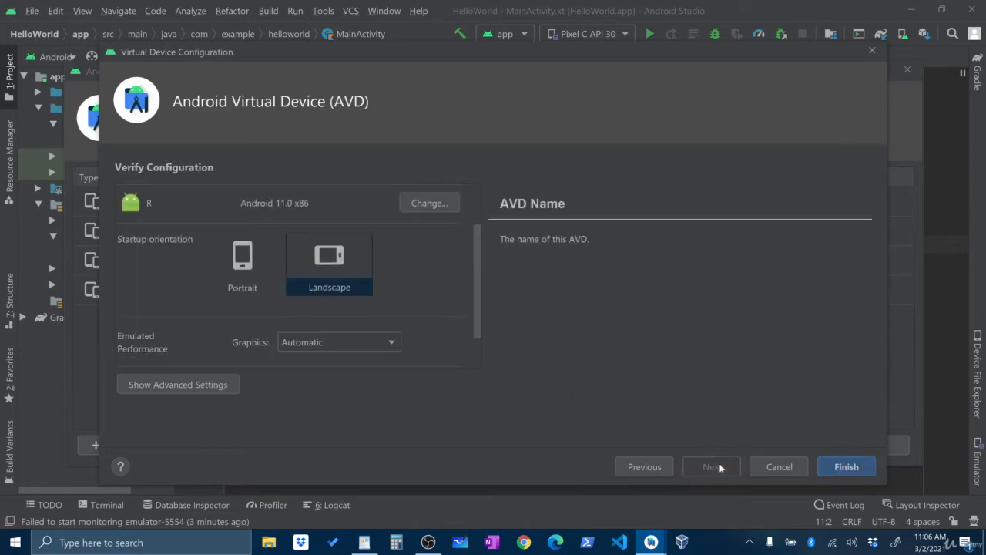
Set the new device's startup orientation to Portrait, review its configuration options, and cancel the device creation
scroll(326, 188, "up", 2)
mouse_move(238, 198)
left_mouse_down()
mouse_move(176, 198)
mouse_move(232, 198)
left_mouse_up()
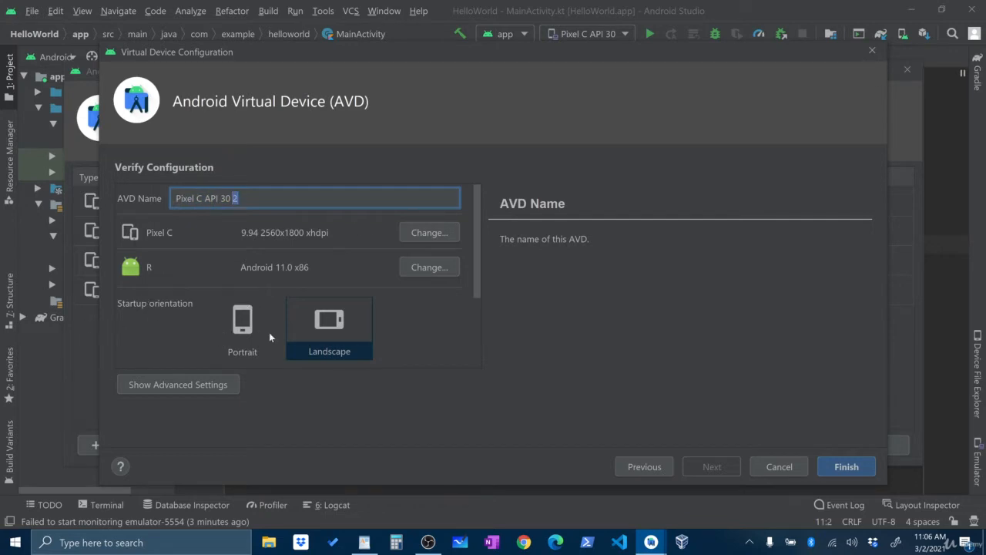
left_click(240, 328)
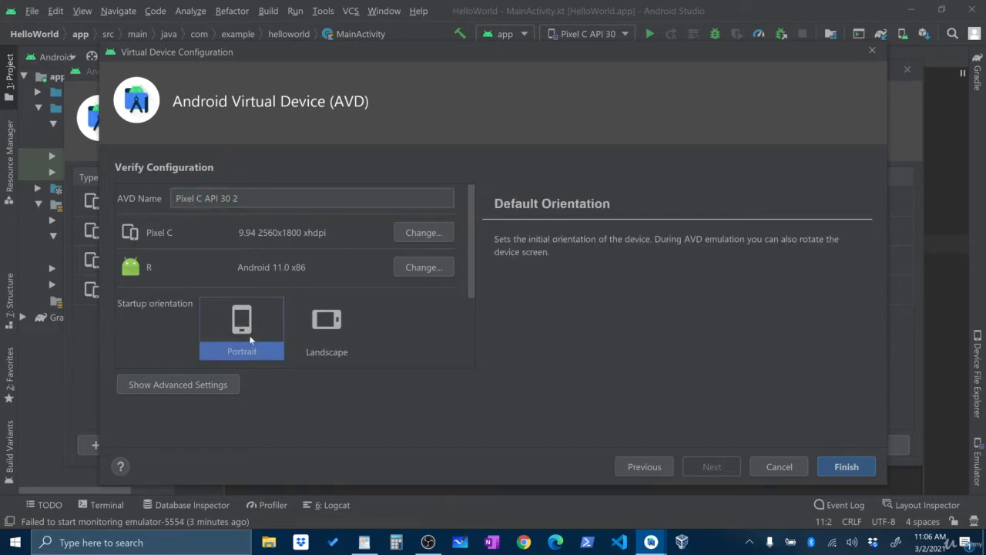
scroll(288, 313, "down", 1)
scroll(293, 324, "up", 1)
scroll(313, 285, "down", 2)
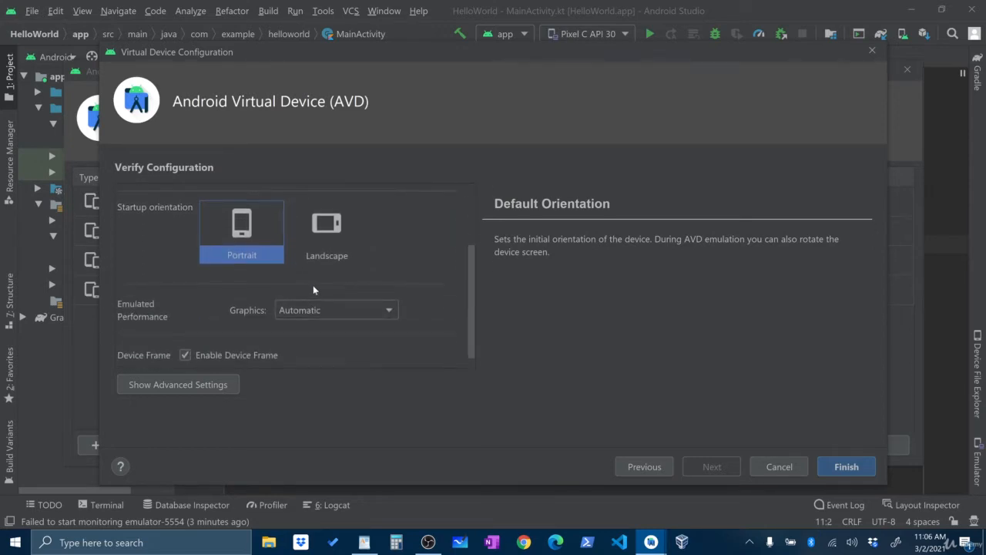
scroll(312, 285, "up", 2)
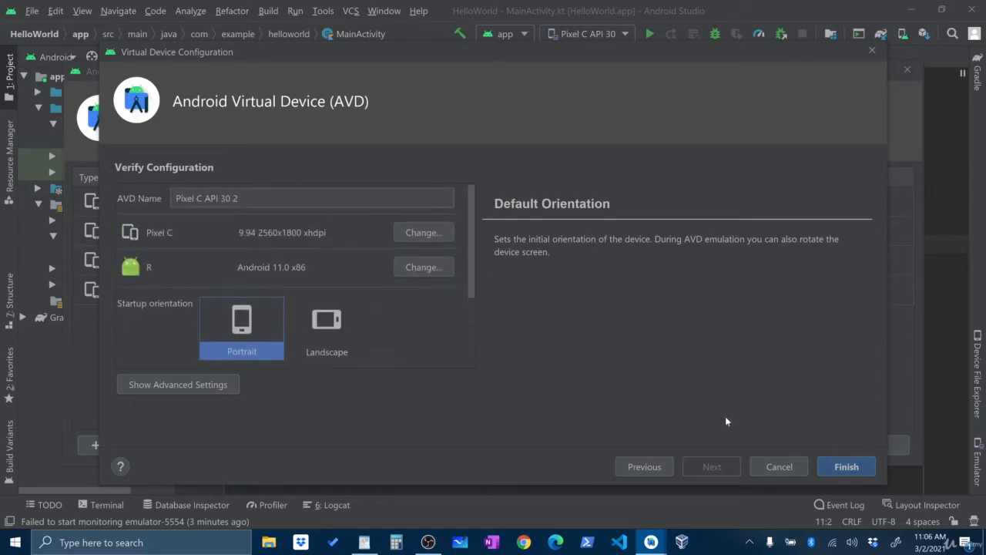
left_click(864, 468)
left_click(779, 467)
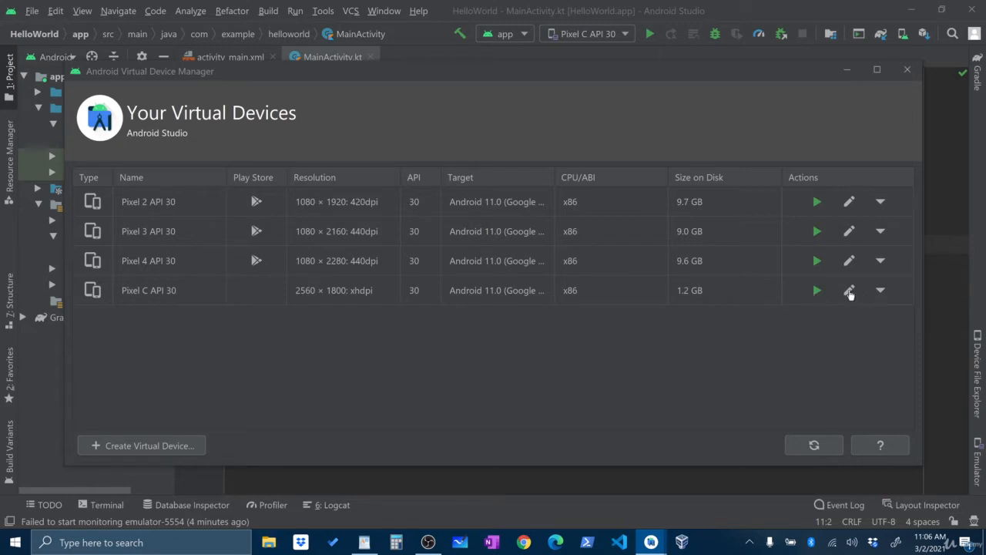
left_click(881, 291)
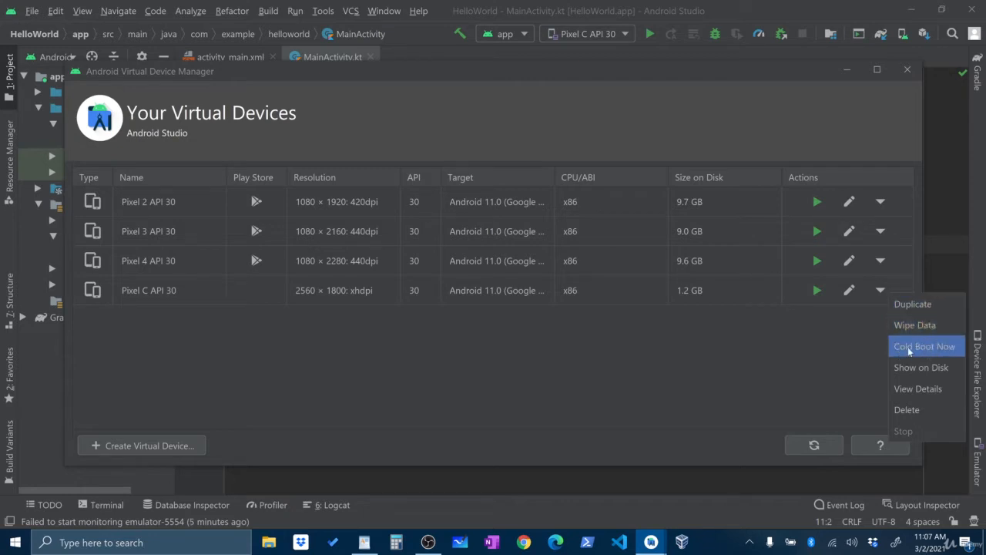
left_click(753, 357)
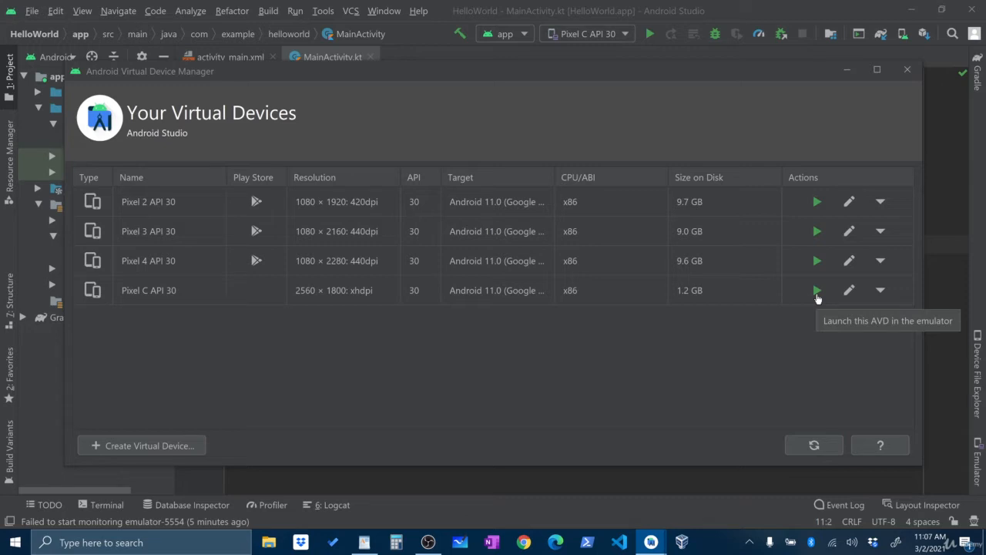
left_click(817, 292)
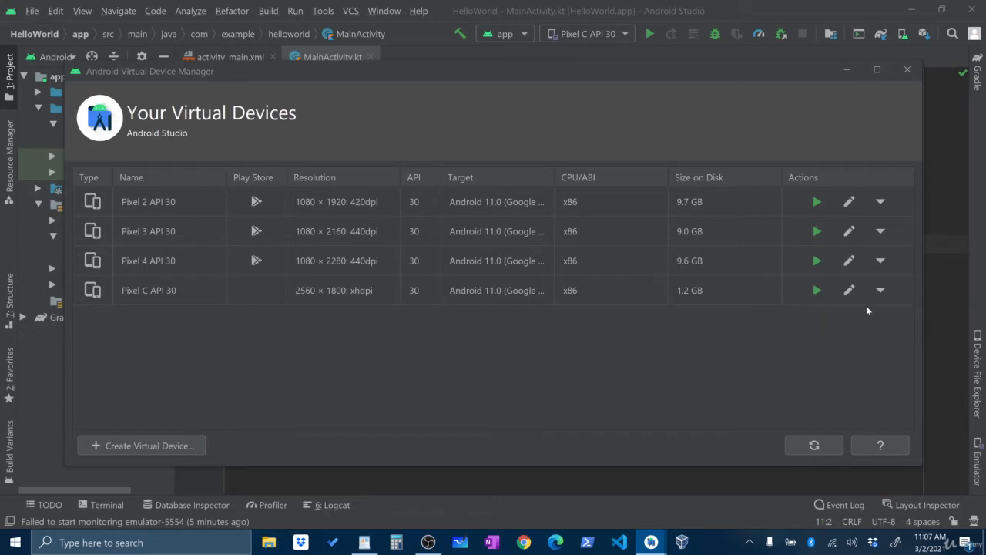
left_click(880, 292)
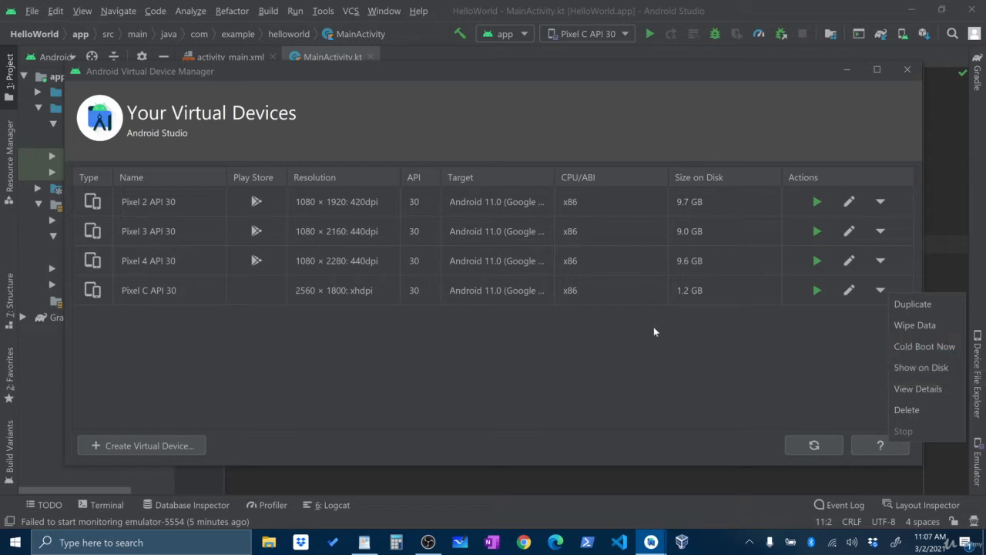
left_click(701, 350)
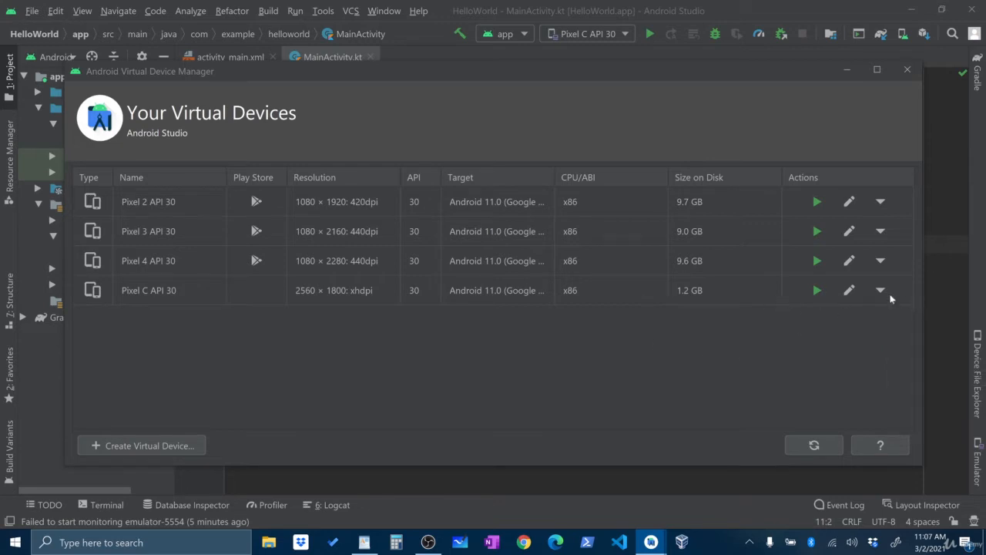
Launch the Pixel C API 30 virtual device and reposition its emulator window
left_click(817, 293)
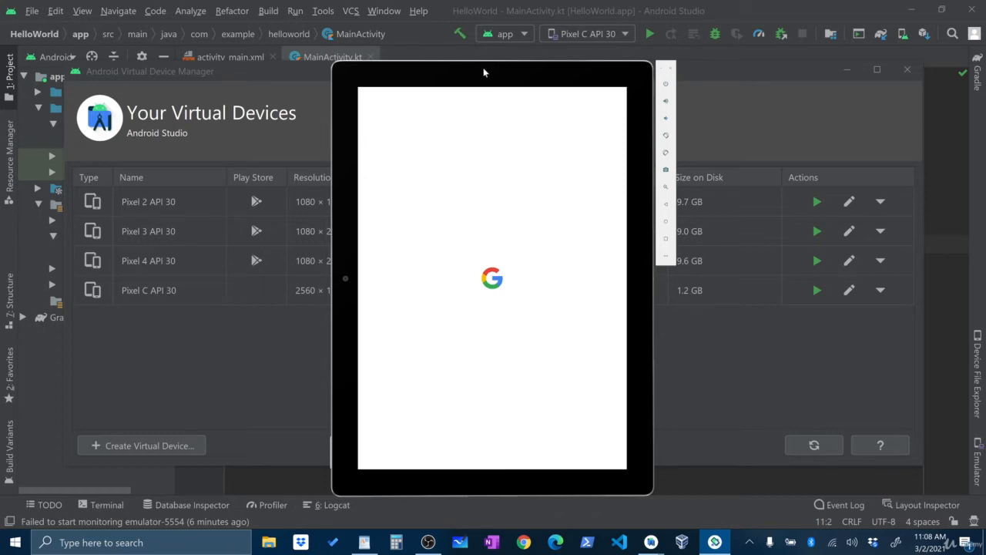
left_click_drag(483, 70, 409, 41)
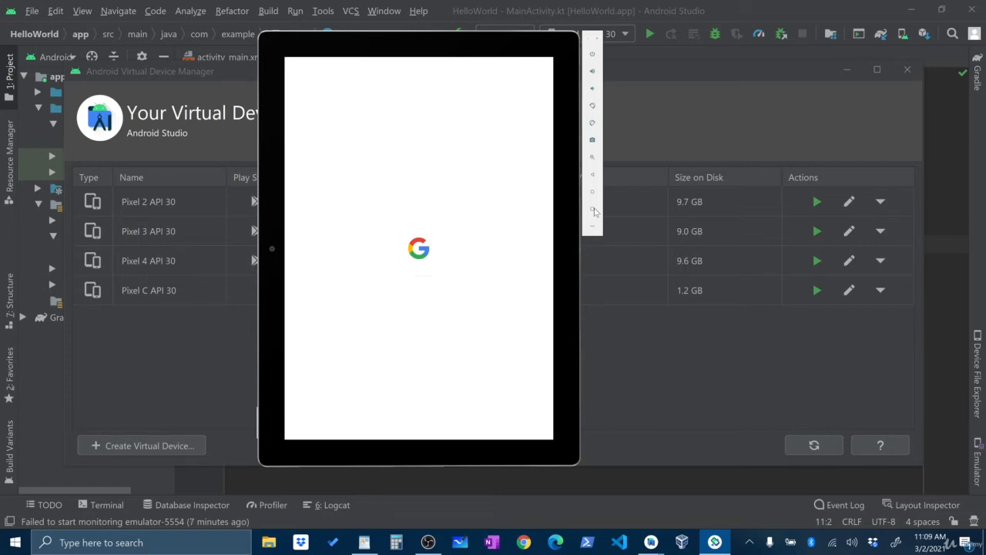
left_click_drag(384, 39, 563, 50)
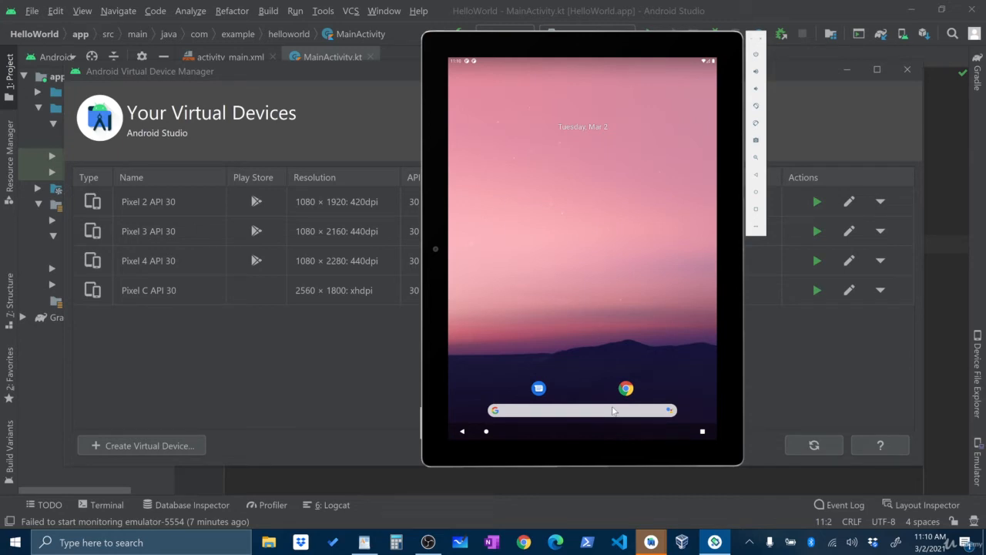
Open the Clock app from the emulated tablet's app drawer and rotate the tablet to landscape
left_click_drag(614, 411, 668, 199)
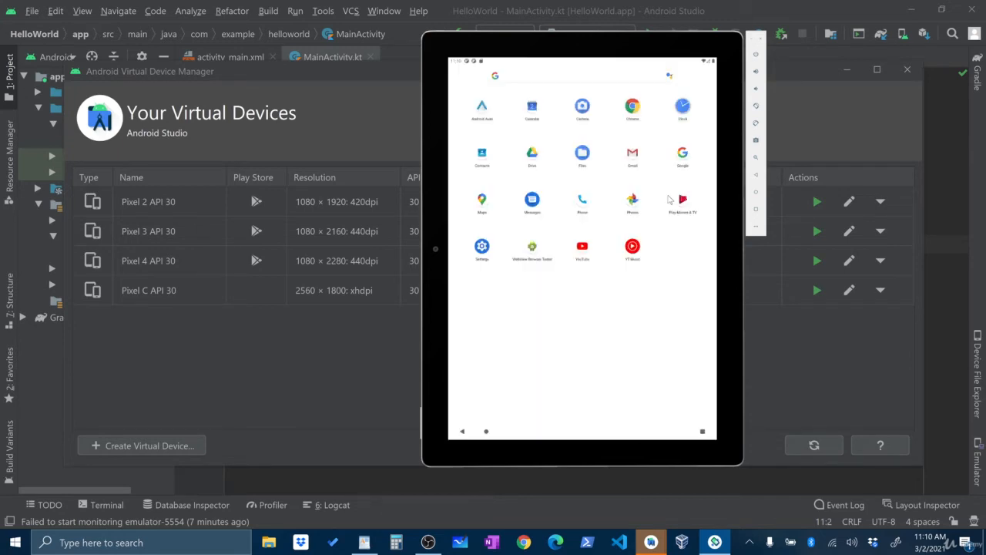
left_click(682, 106)
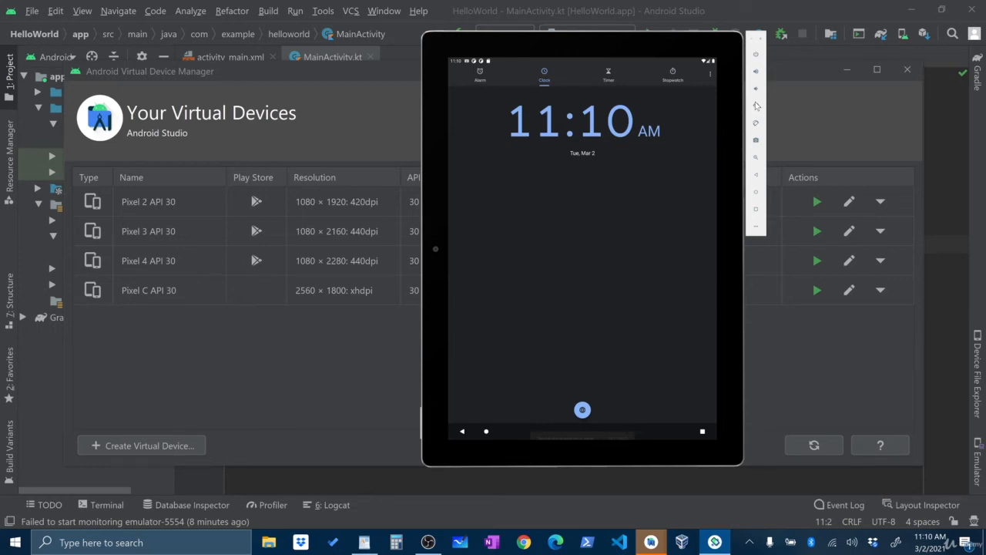
left_click(756, 105)
left_click(811, 110)
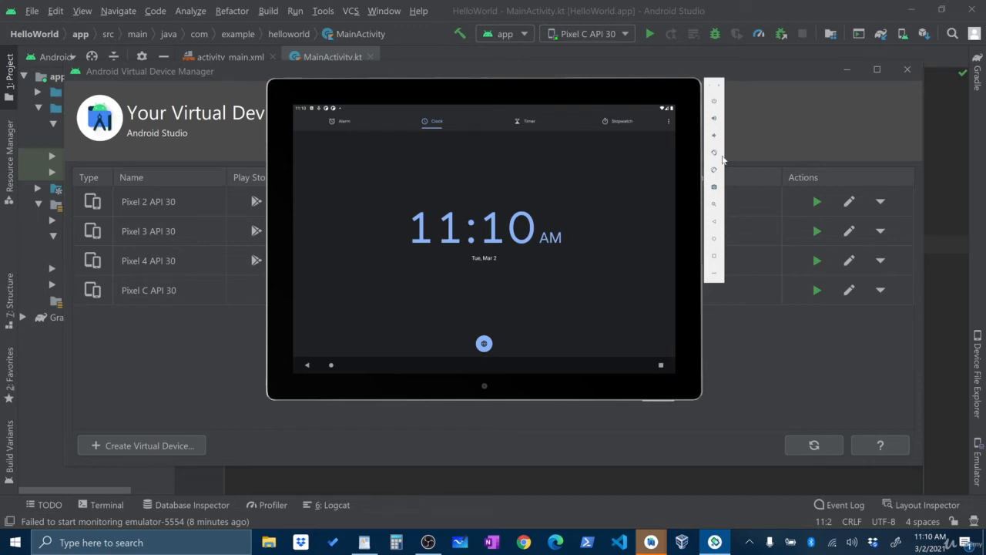
Close the running emulator and launch the Pixel C API 30 virtual device again
left_click(718, 85)
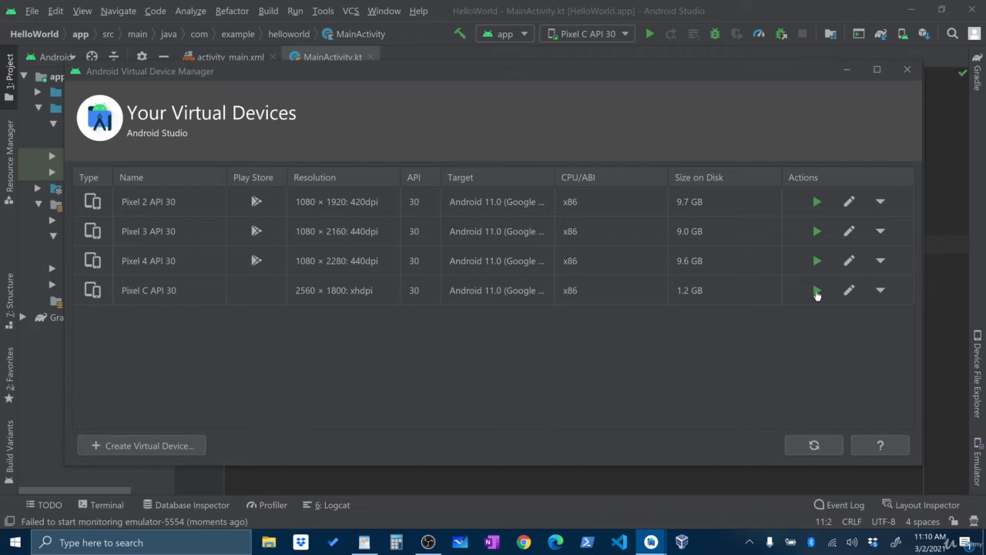
left_click(816, 291)
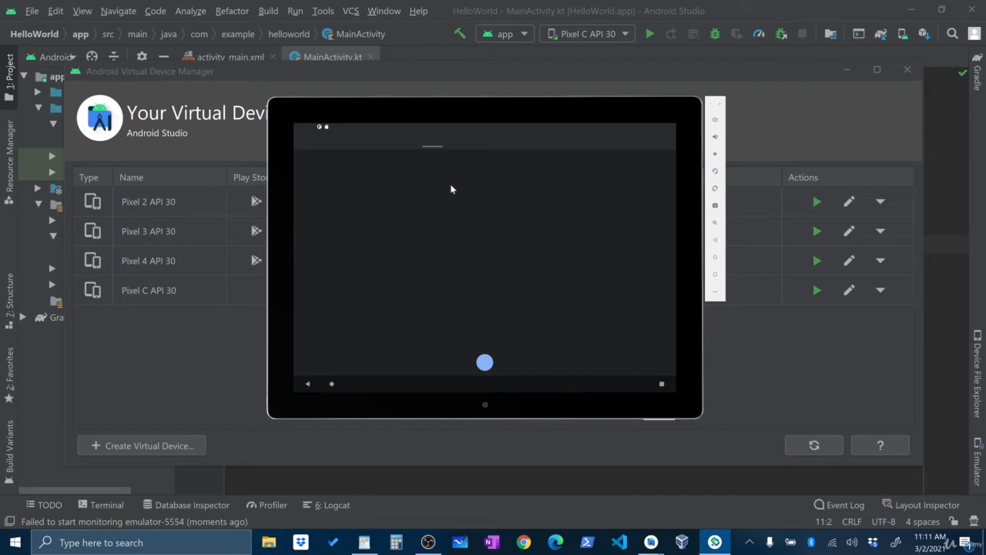
Cold boot the Pixel C API 30 virtual device instead of resuming its saved state
left_click(880, 289)
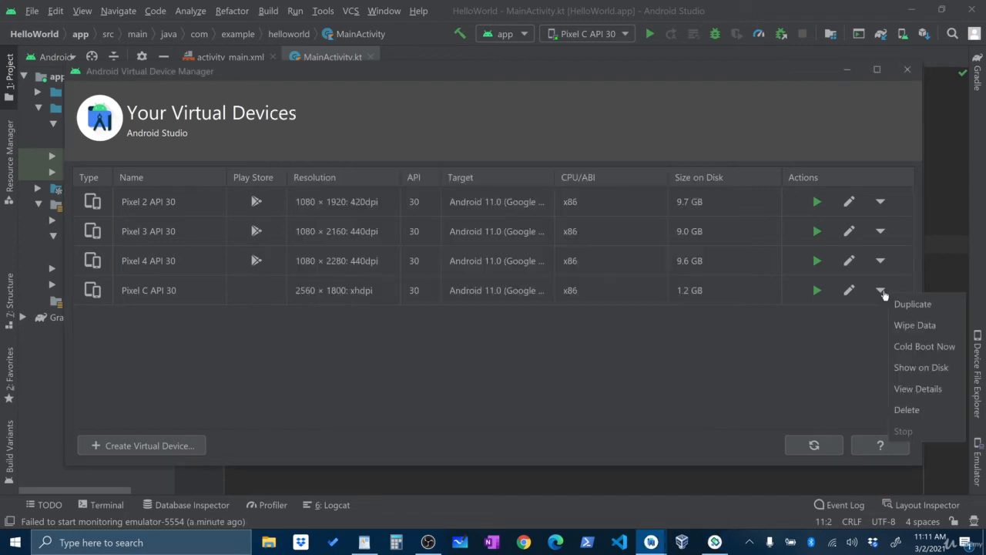
left_click(925, 346)
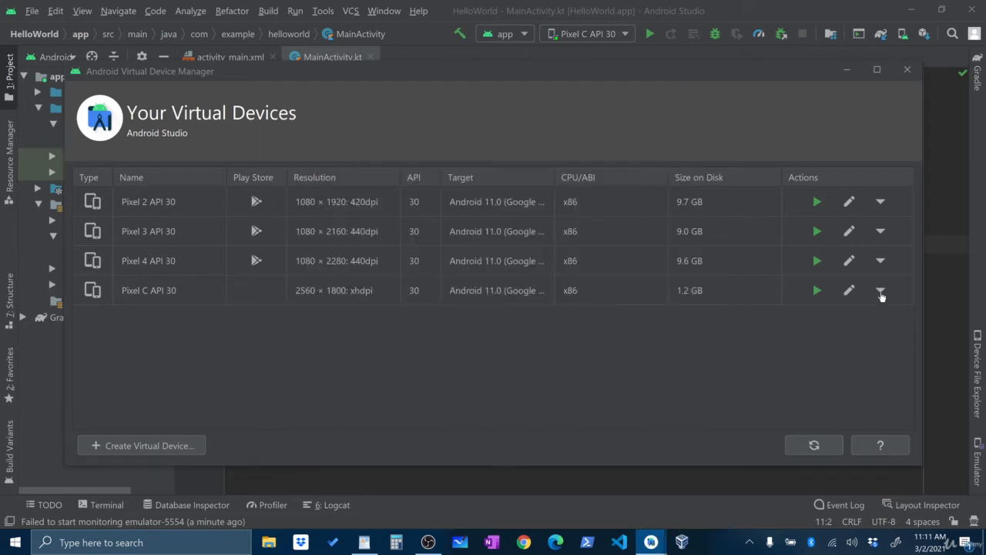
left_click(881, 290)
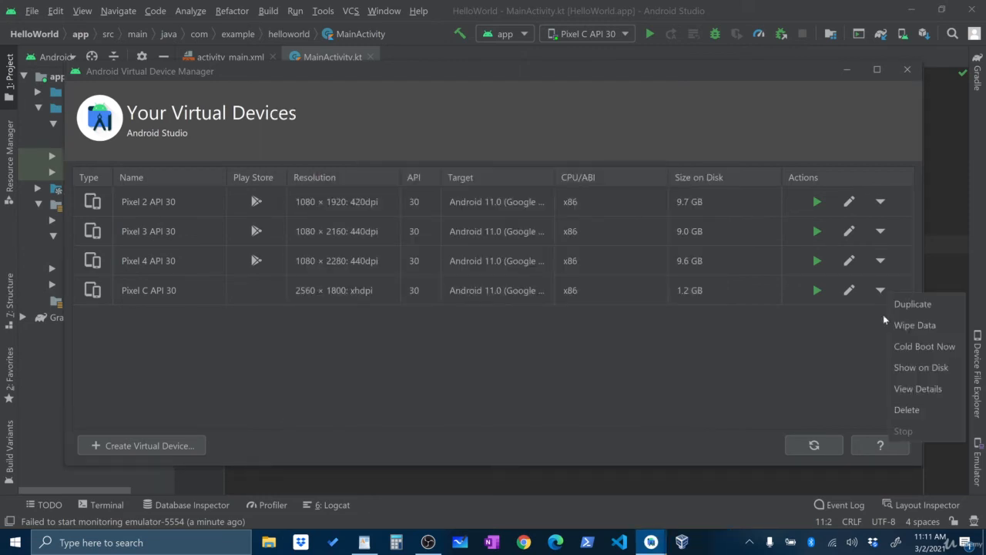
left_click(941, 351)
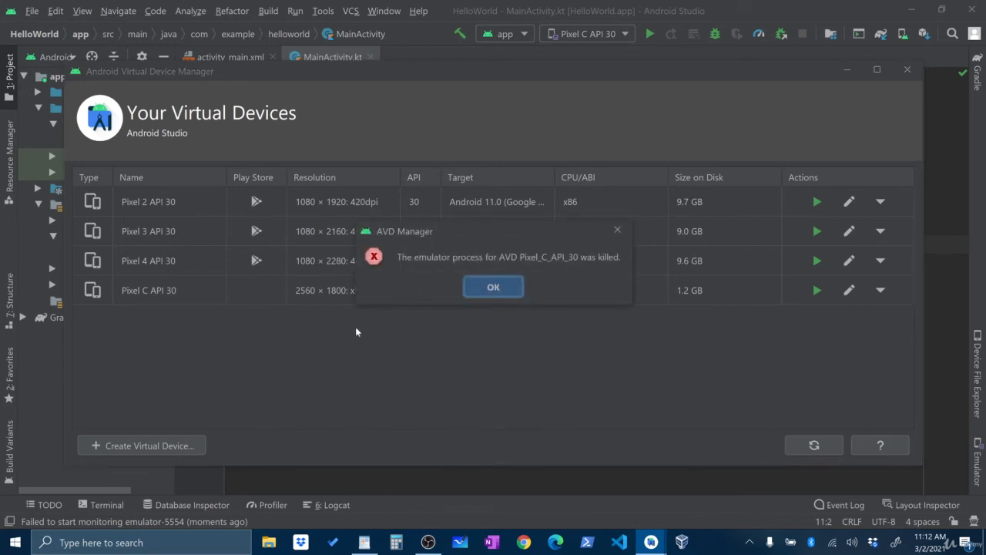
left_click(493, 287)
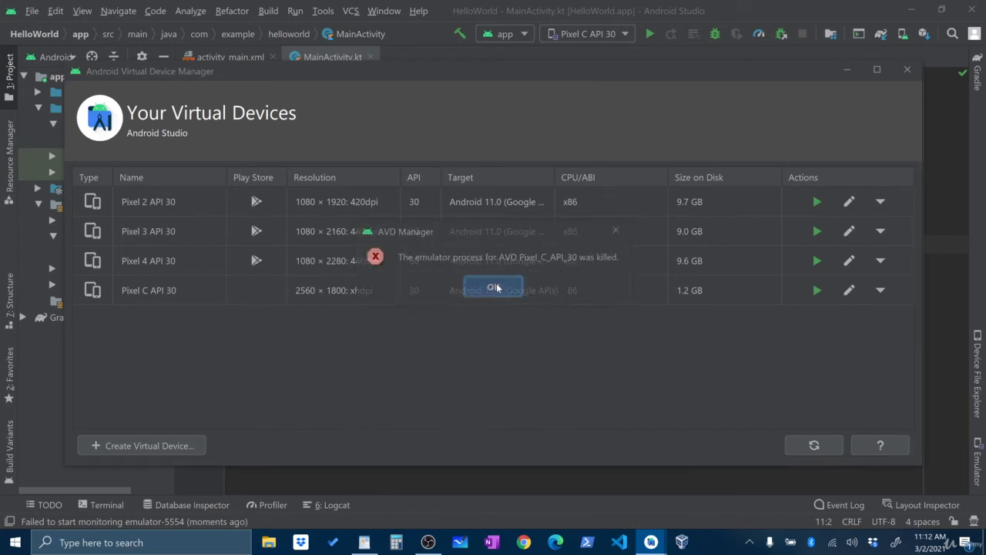
Close the virtual device manager and select Pixel 2 API 30 as the device for running the app
left_click(906, 69)
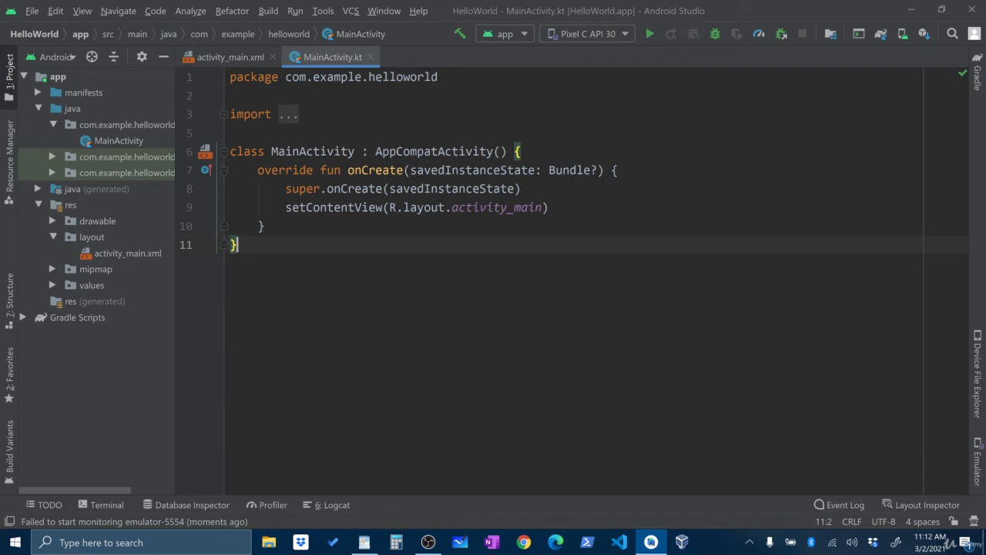
left_click(612, 37)
left_click(457, 189)
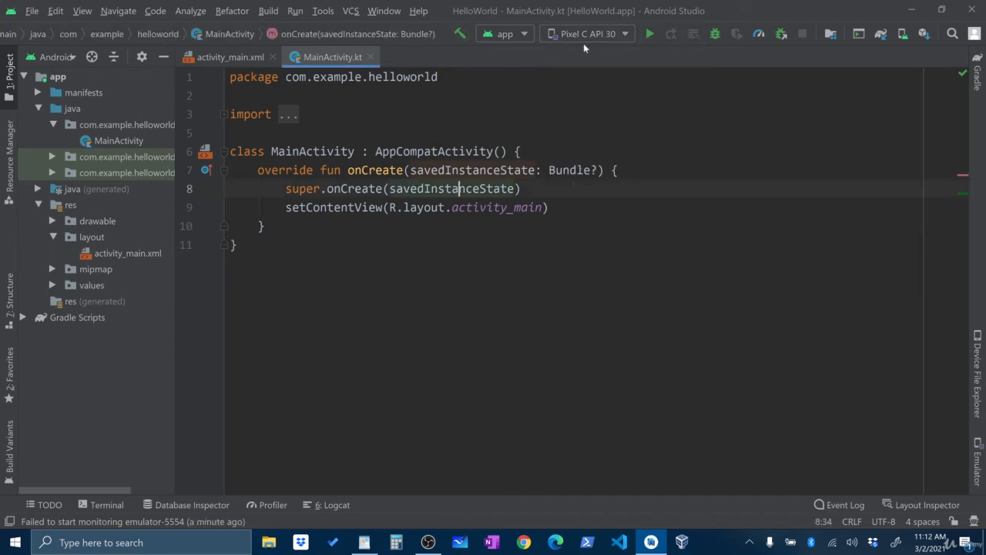
left_click(593, 36)
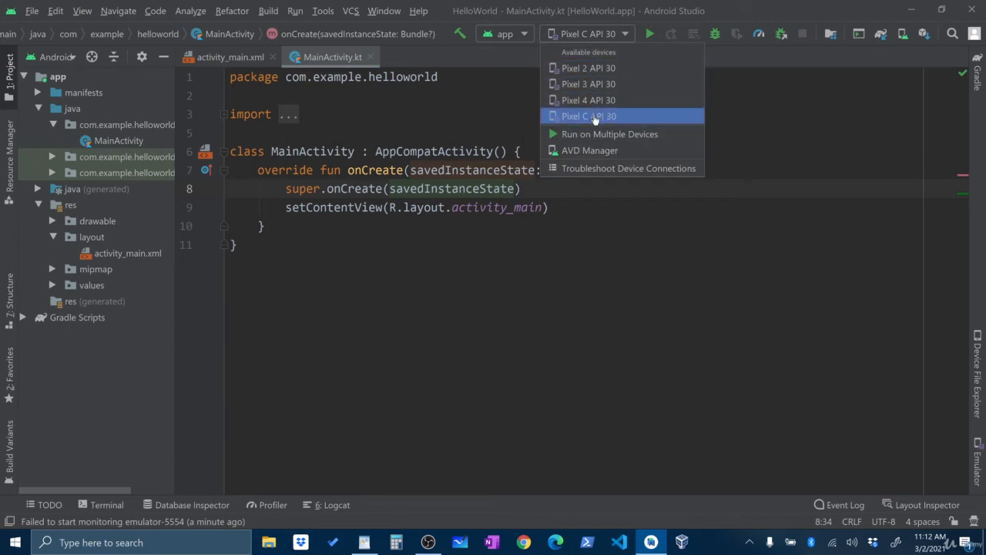
left_click(589, 68)
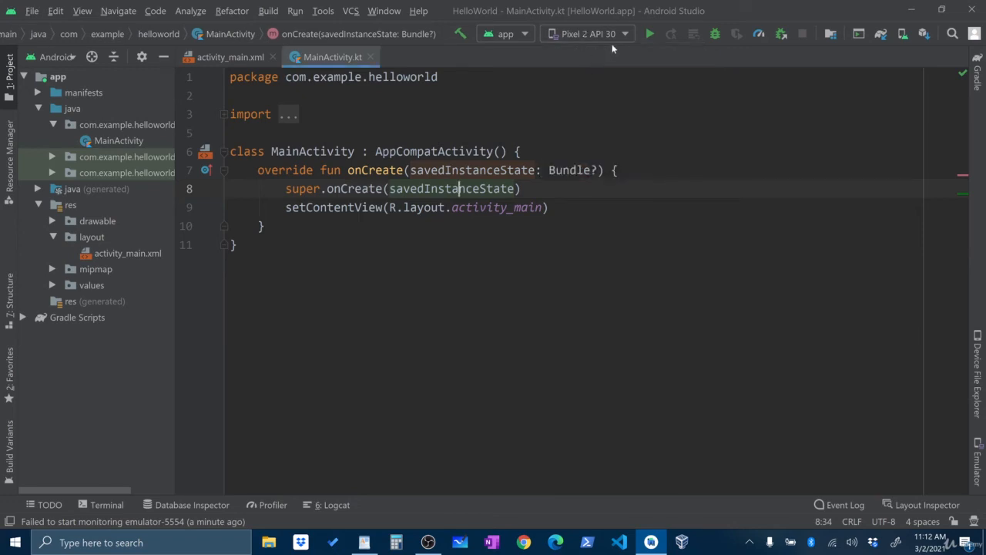
Switch the target device for running the app to Pixel C API 30
left_click(616, 37)
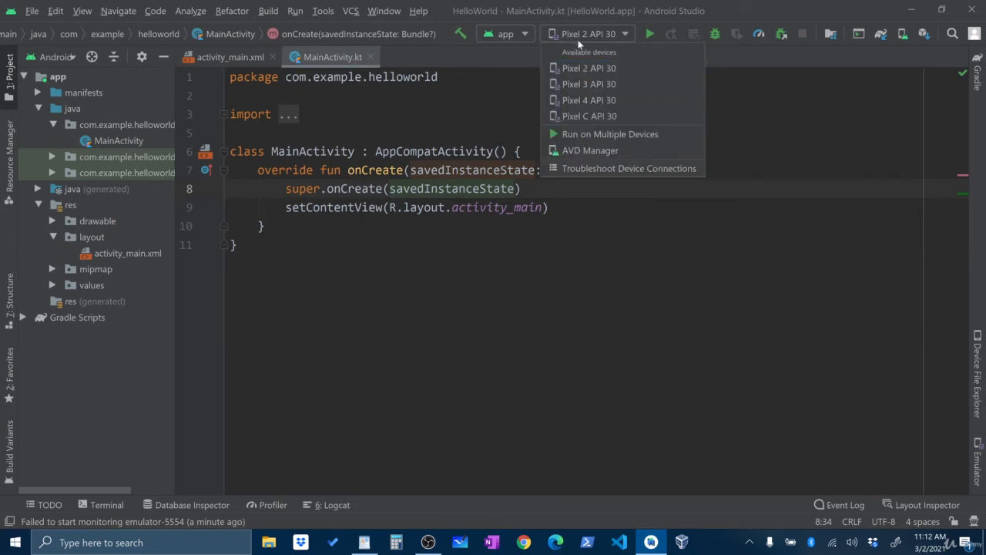
left_click(583, 116)
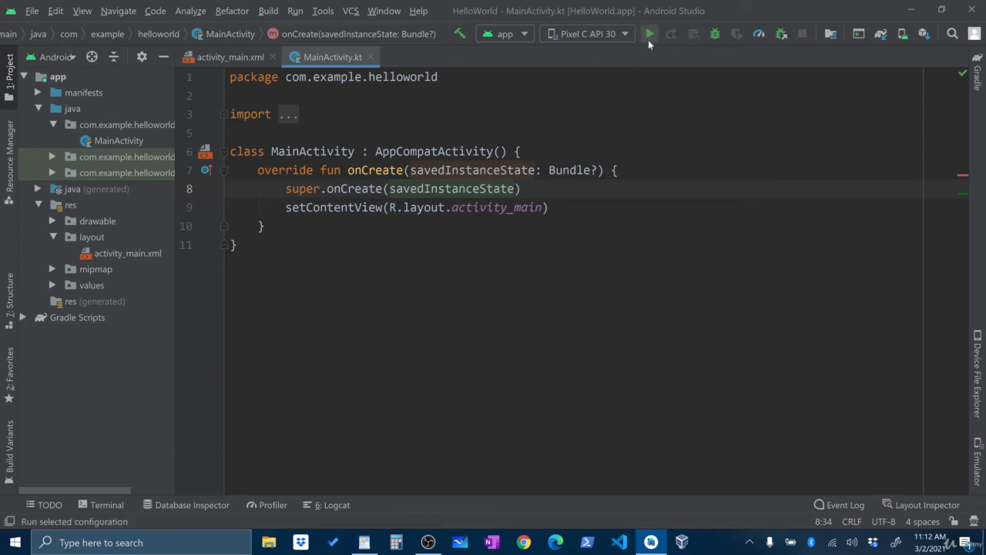
Examine the Hello World! text in the activity_main.xml layout design, enlarged to 75%
left_click(215, 57)
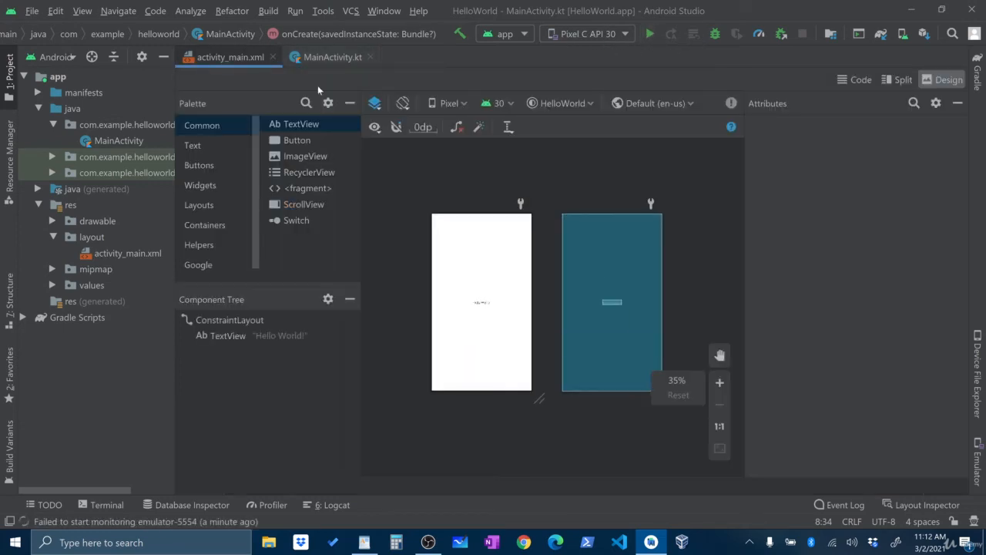
left_click(719, 382)
left_click(719, 382)
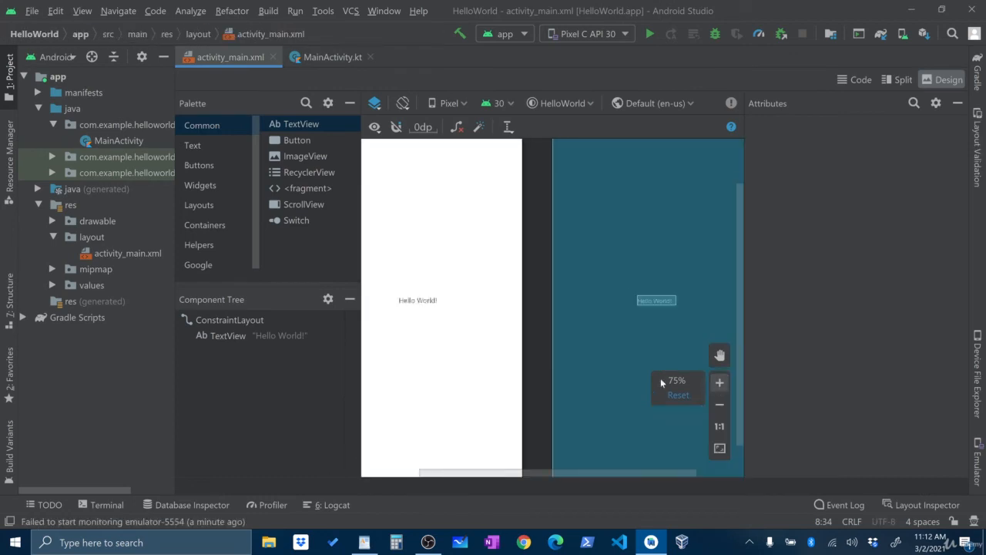
left_click_drag(583, 472, 526, 472)
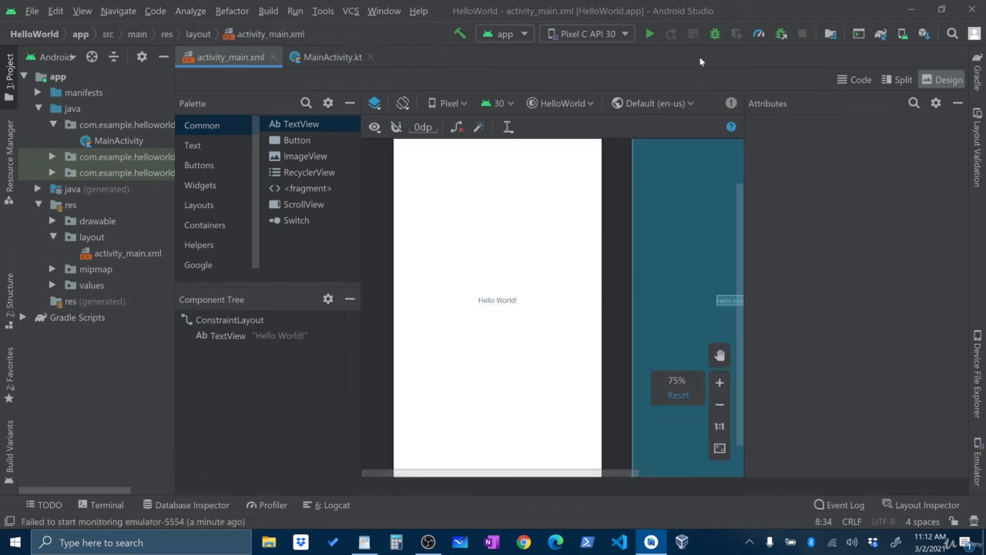
Return to the MainActivity.kt code and run the app on the Pixel C API 30 virtual device
left_click(327, 57)
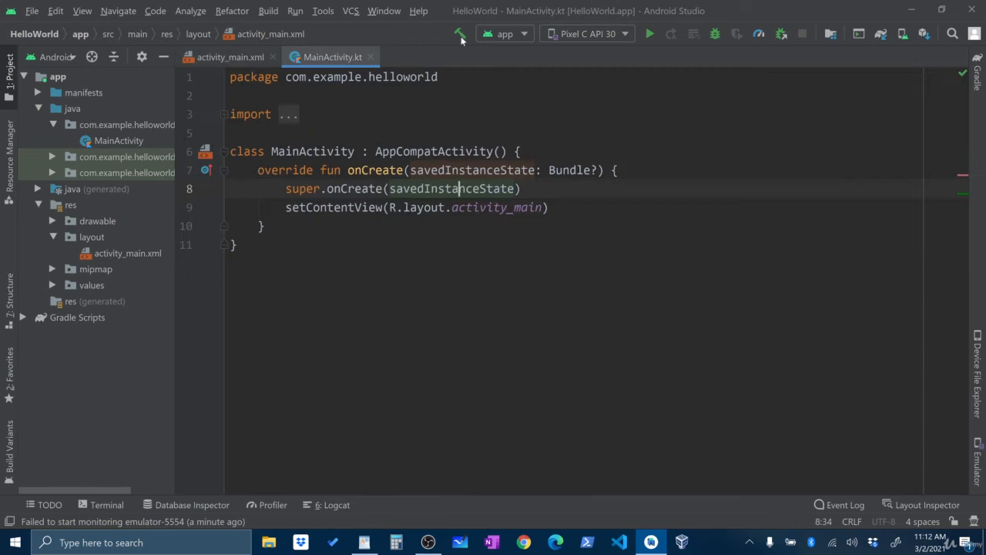
left_click(648, 34)
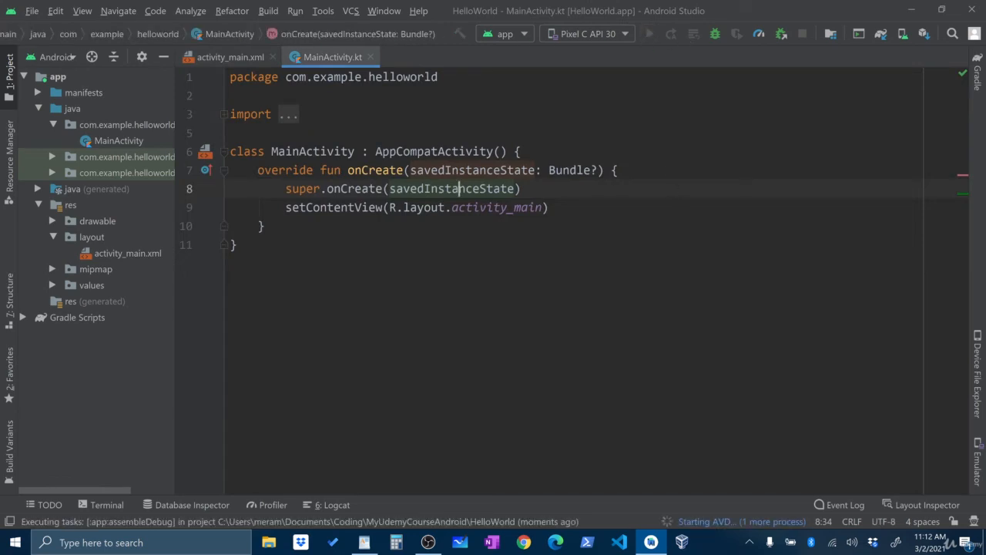